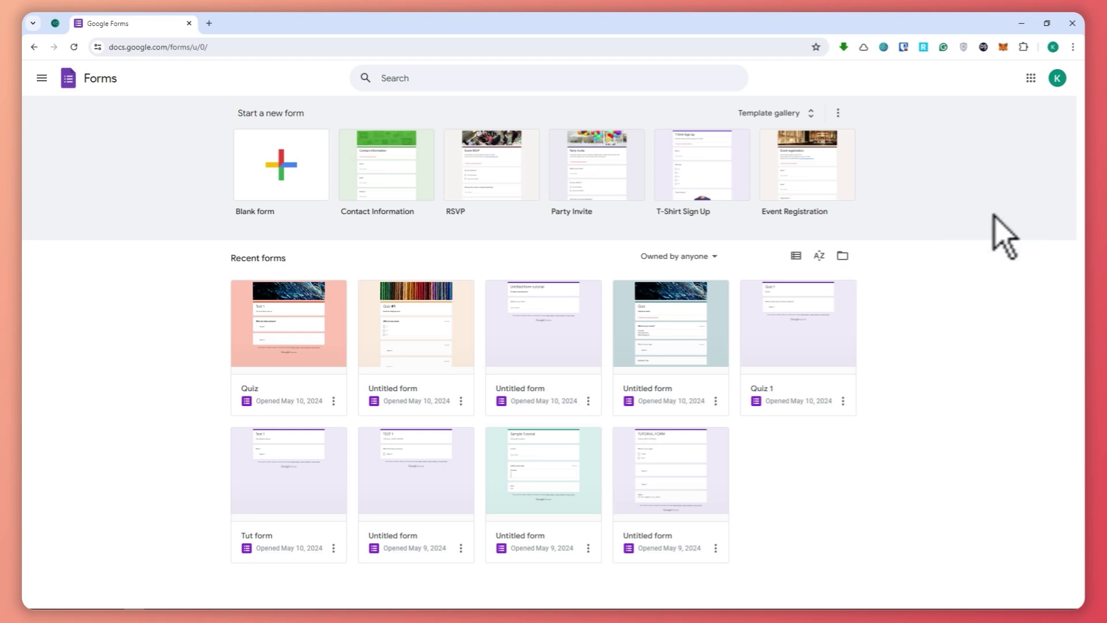
- Create a blank form and title it ATTENDANCE 2024
left_click(300, 177)
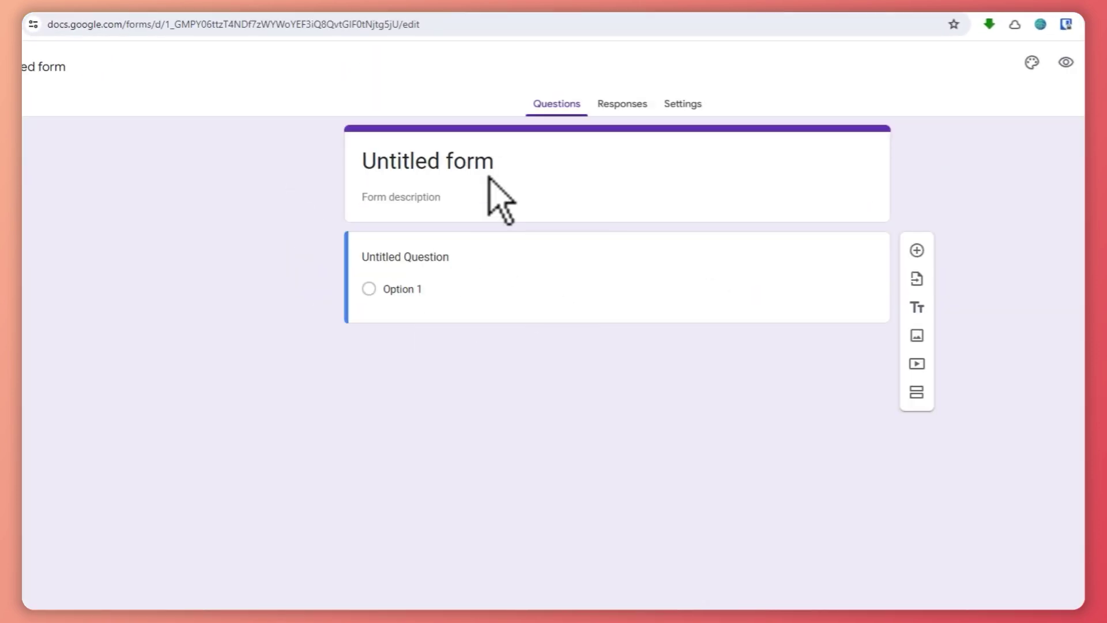
left_click(496, 164)
triple_click(497, 165)
type("AA")
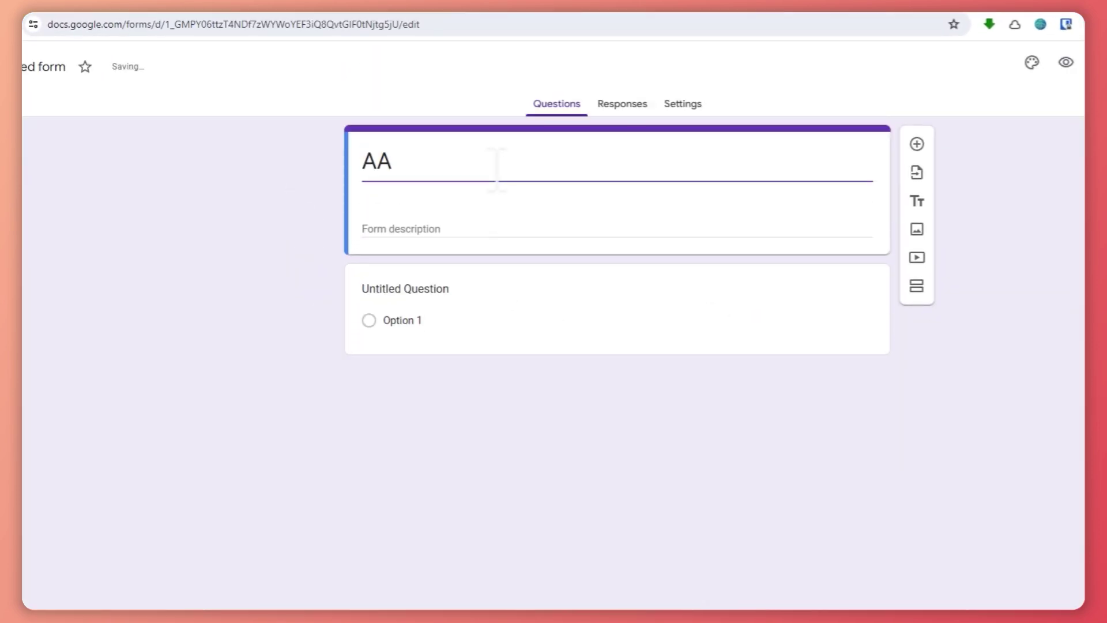
key("BackSpace")
type("=")
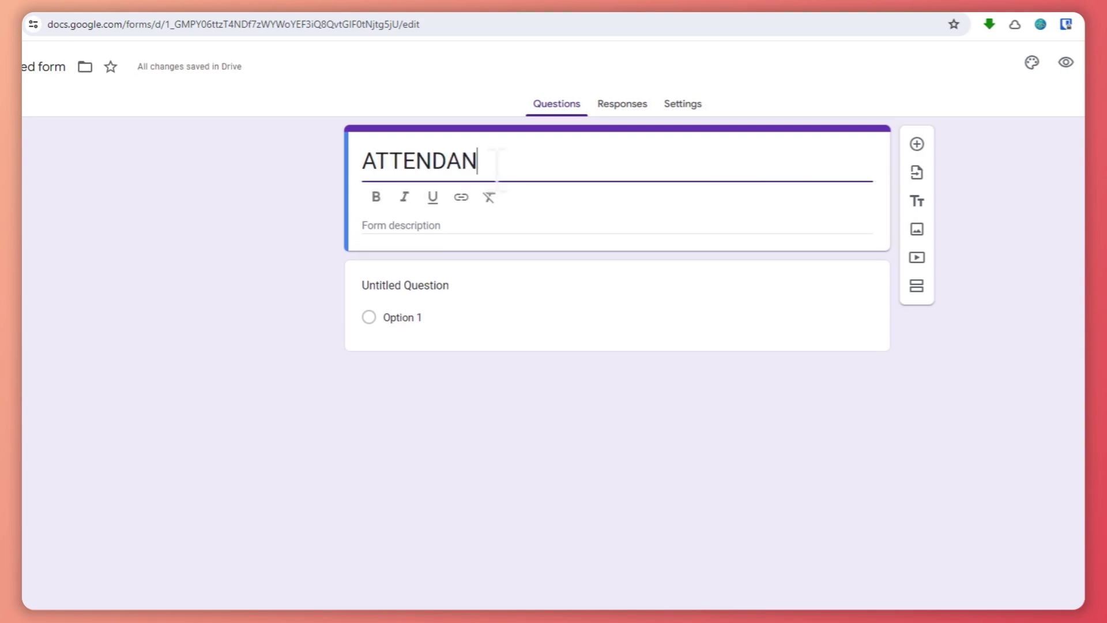
type("TENDANCE 2024")
- Start entering the form description DDESCRIPTION, removing a stray letter
left_click(472, 226)
type("q")
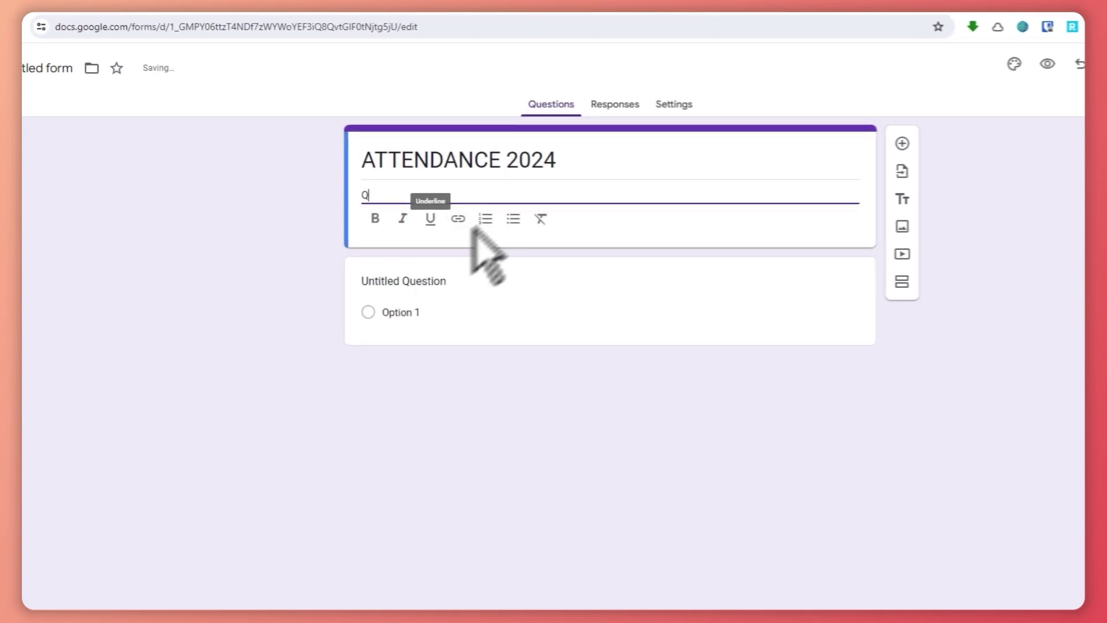
key("BackSpace")
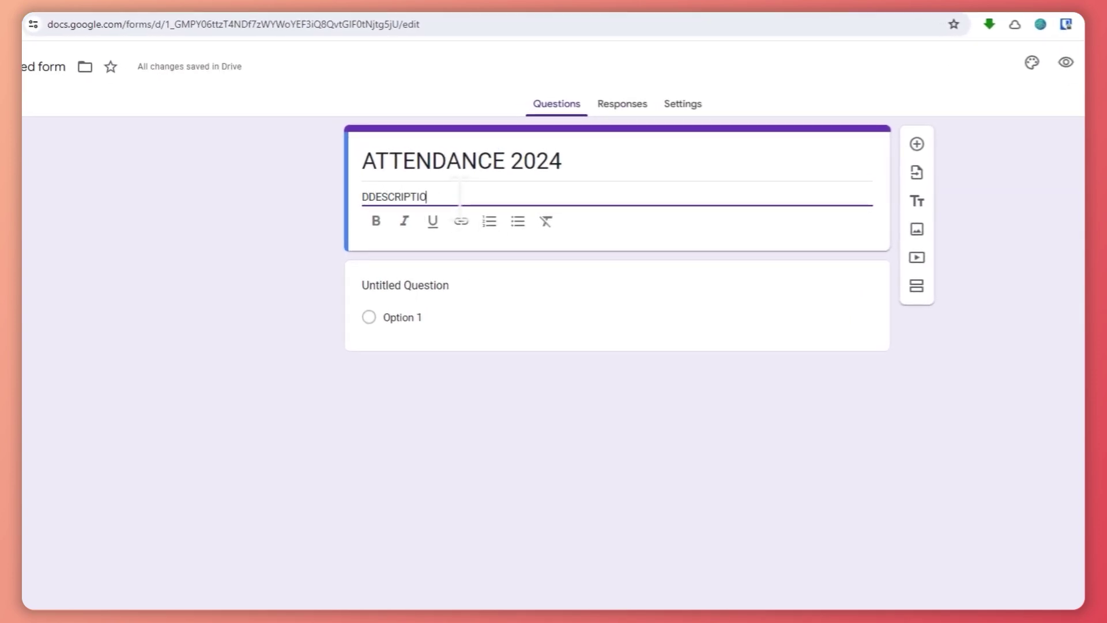
- Make NAME a short-answer question and add a DATE question of Date type
left_click(396, 284)
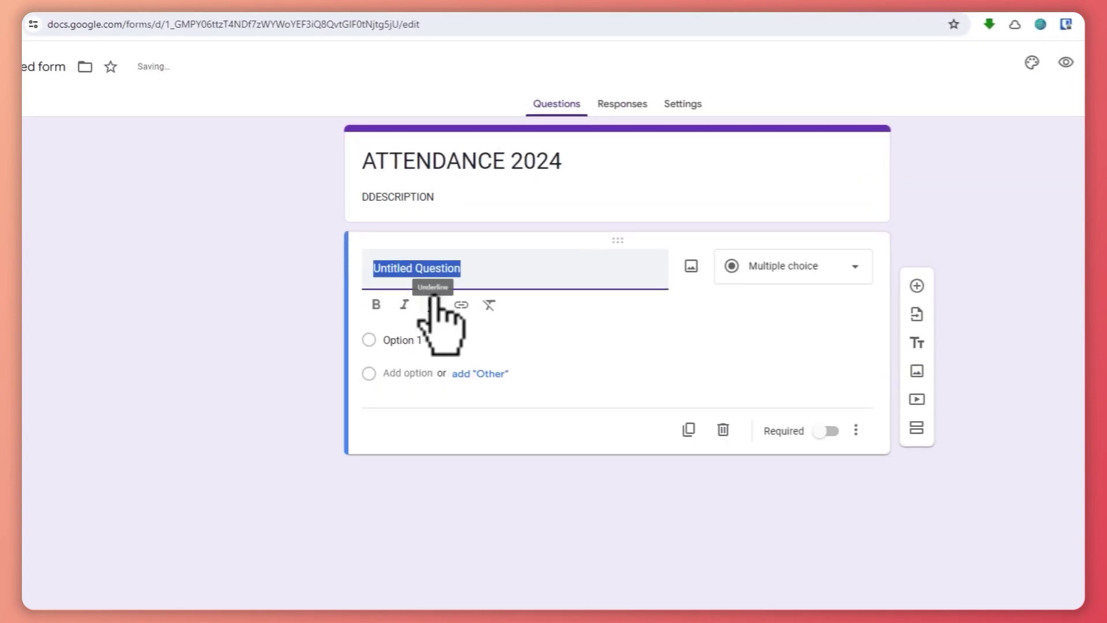
left_click(852, 267)
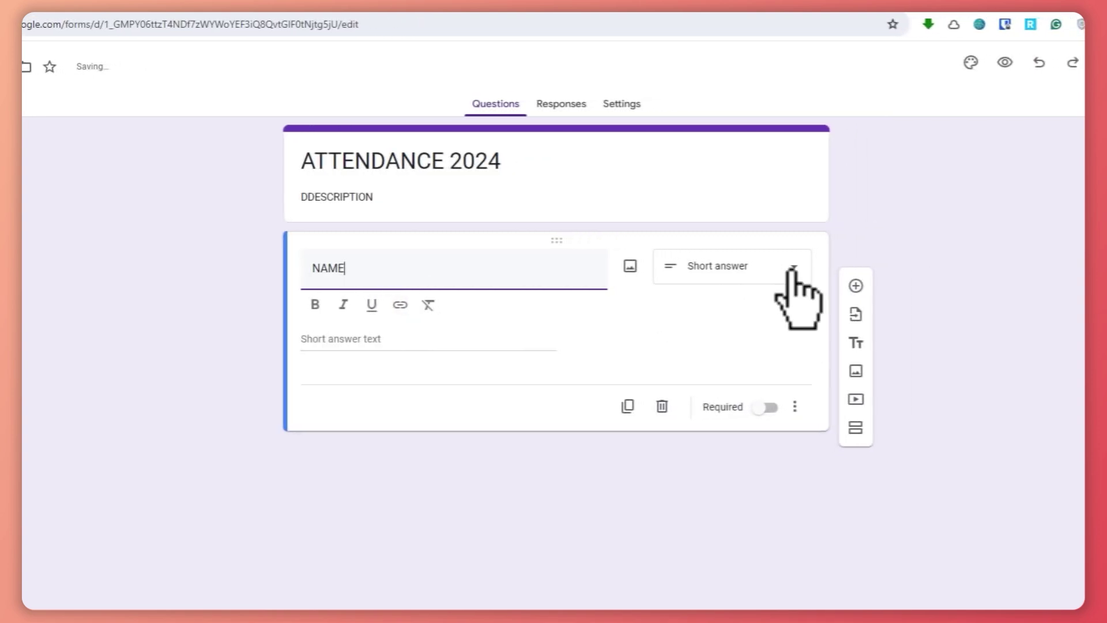
left_click(852, 267)
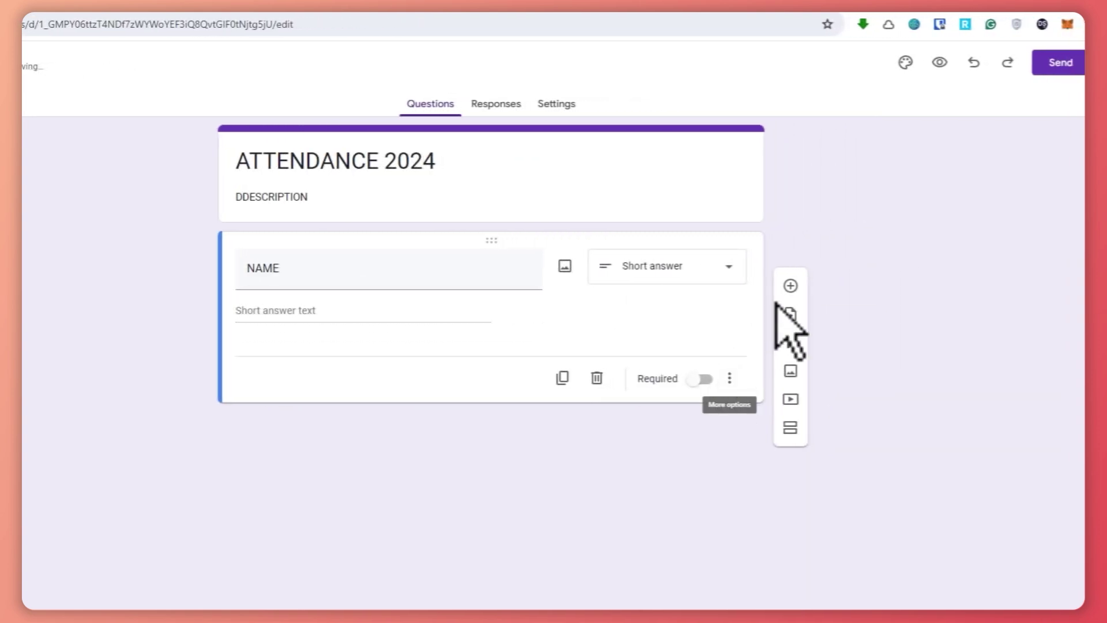
left_click(855, 285)
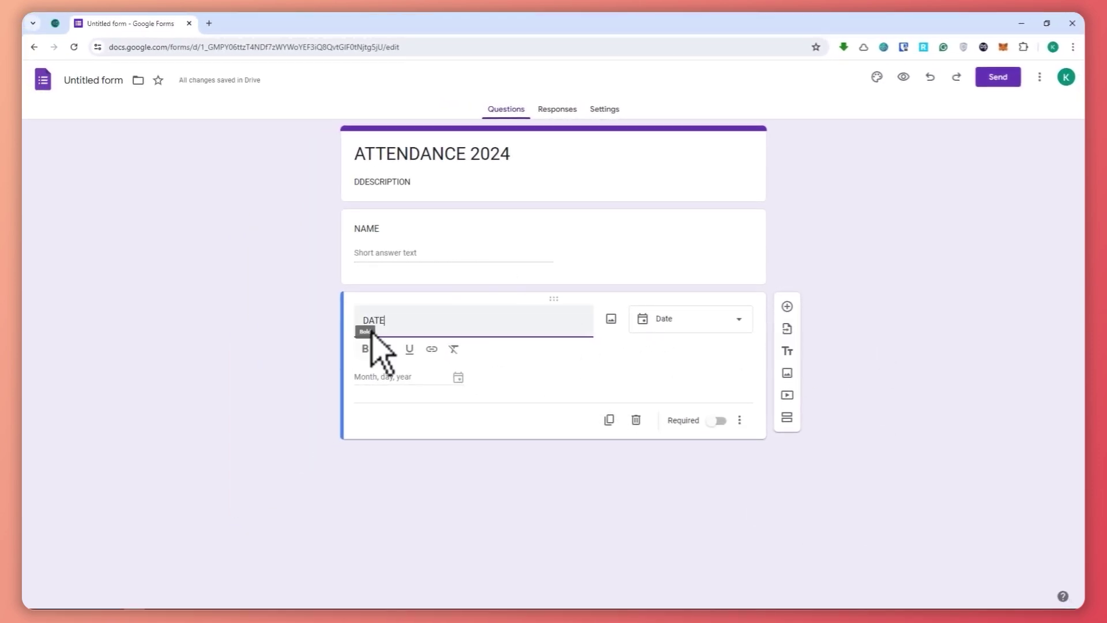
left_click(715, 357)
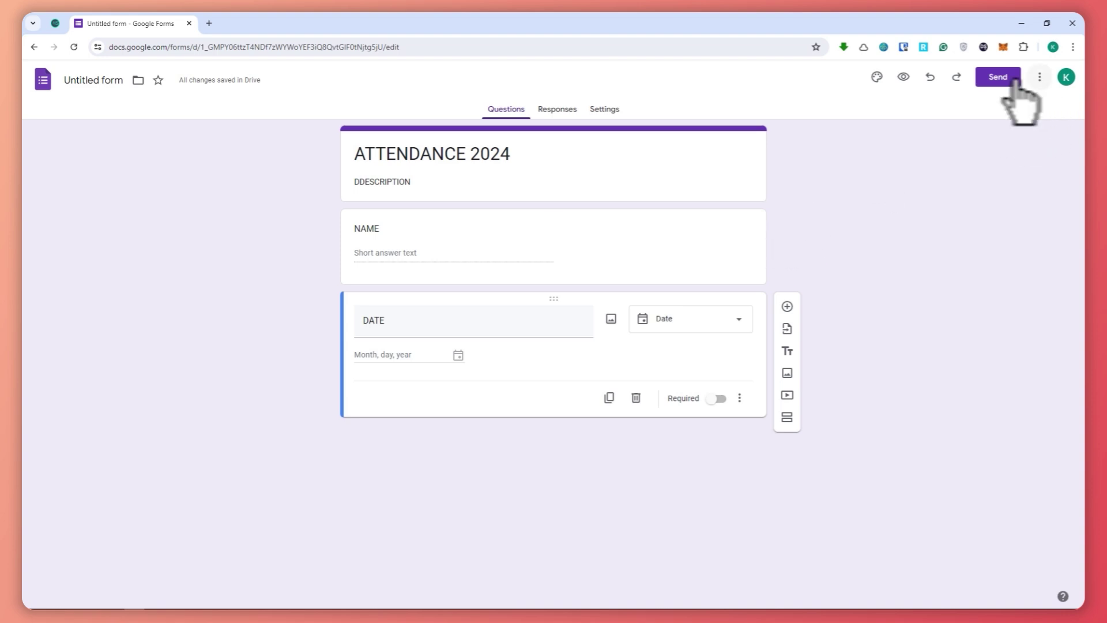
- Copy the form's share link from Send, then go to the Responses view
left_click(1039, 77)
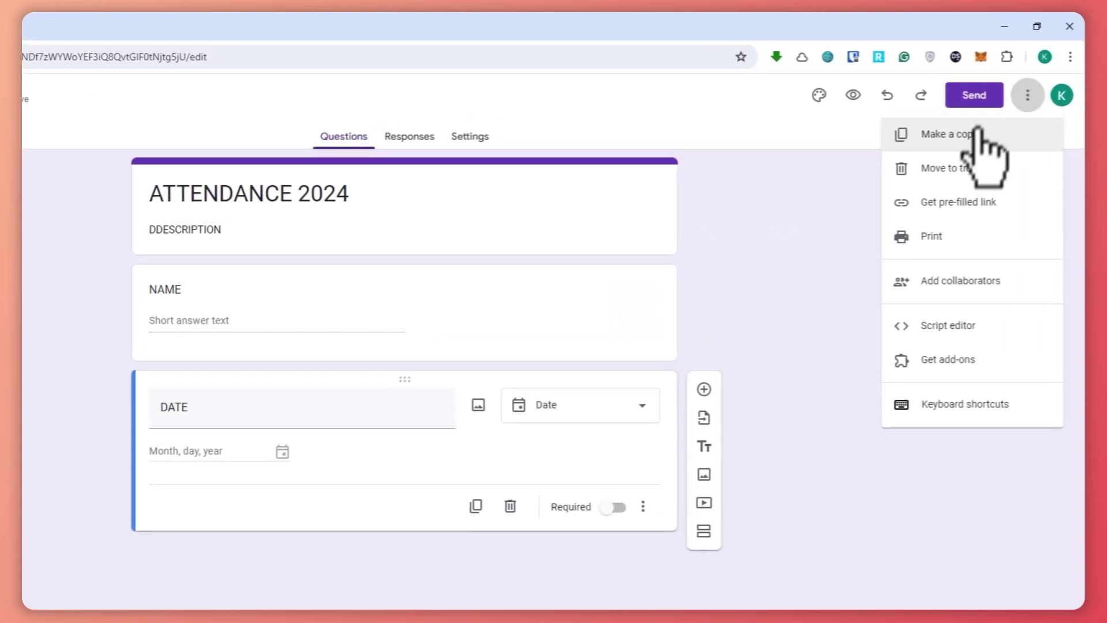
left_click(998, 75)
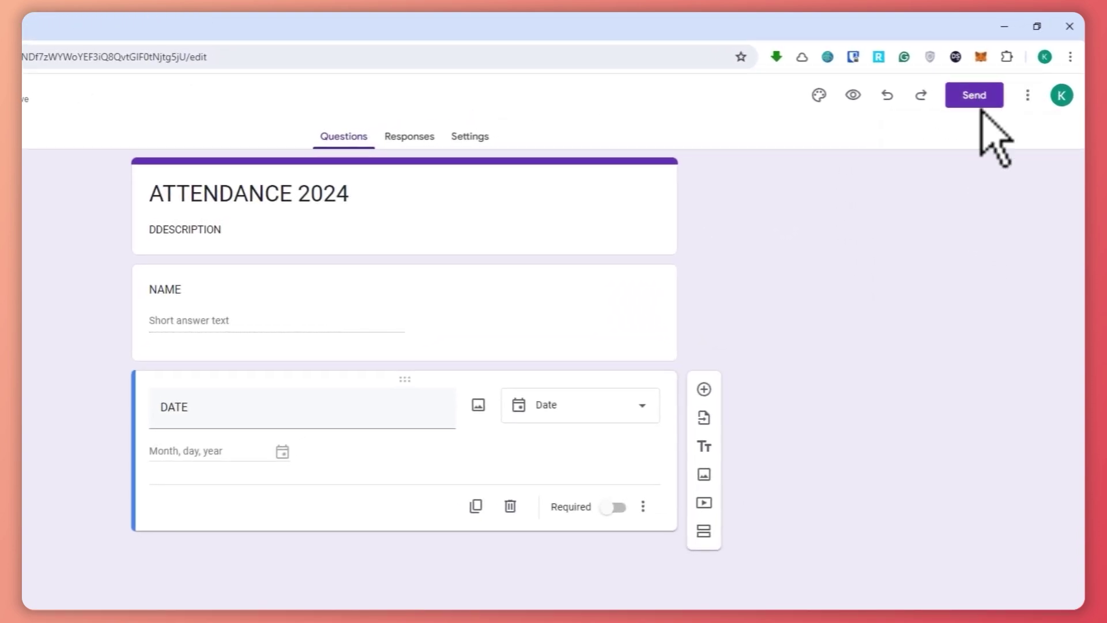
left_click(975, 97)
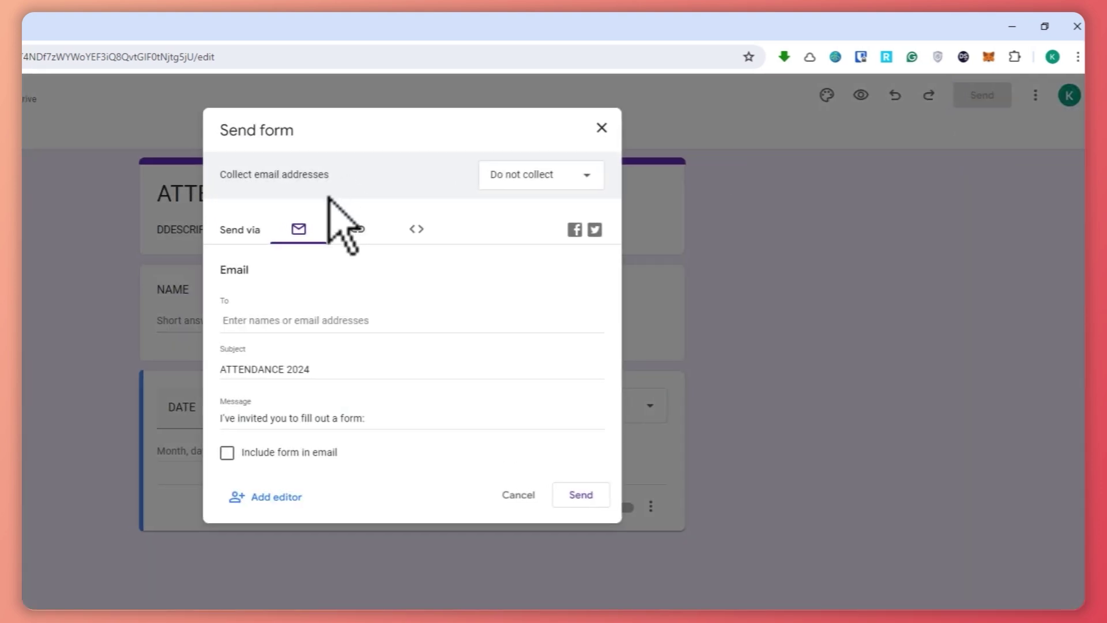
left_click(355, 229)
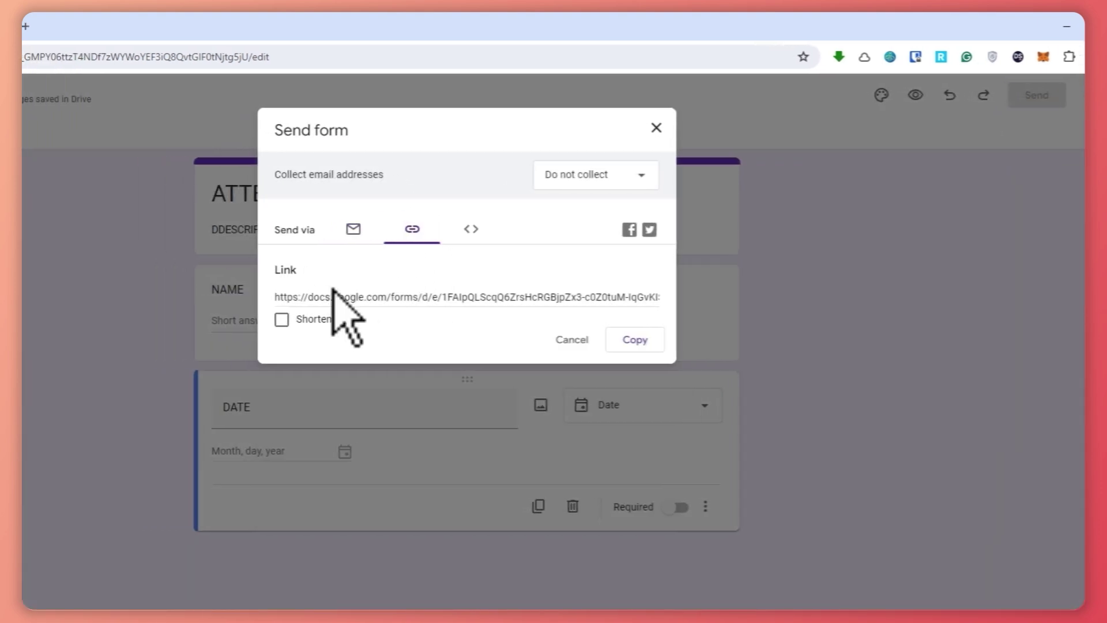
left_click(604, 340)
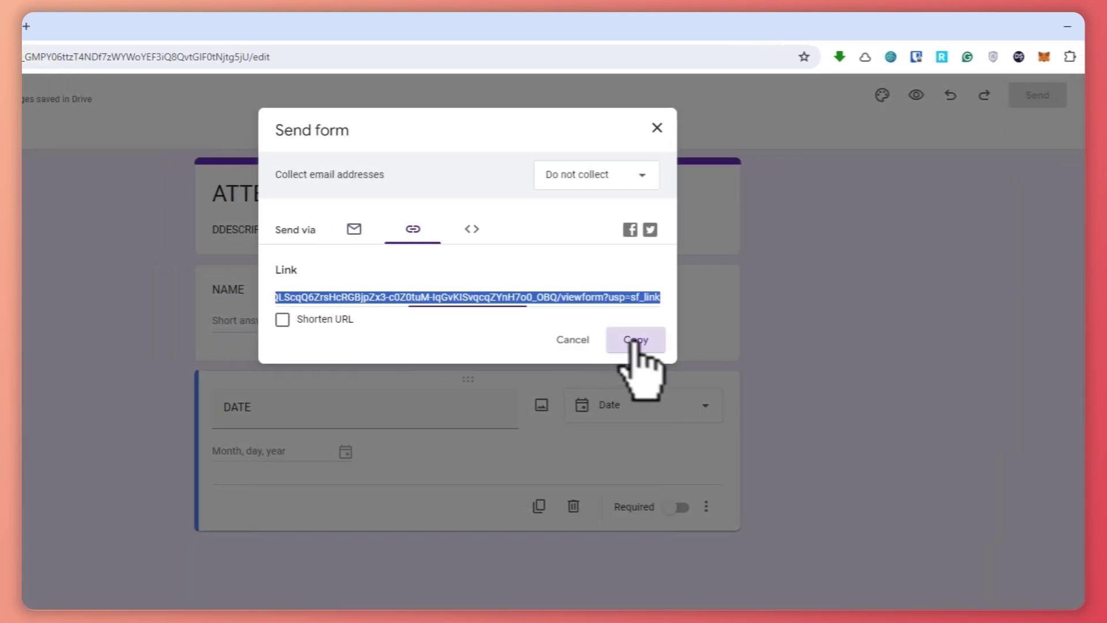
left_click(657, 128)
left_click(473, 136)
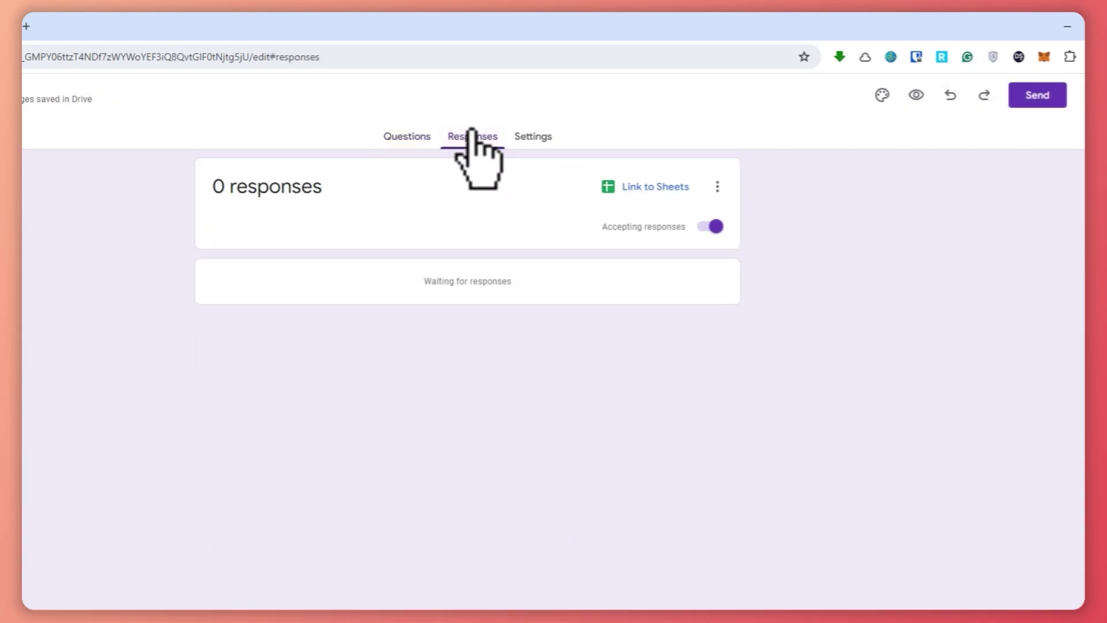
- Link responses to a new spreadsheet named ATTENDANCE 2024
left_click(652, 190)
left_click_drag(336, 175, 579, 175)
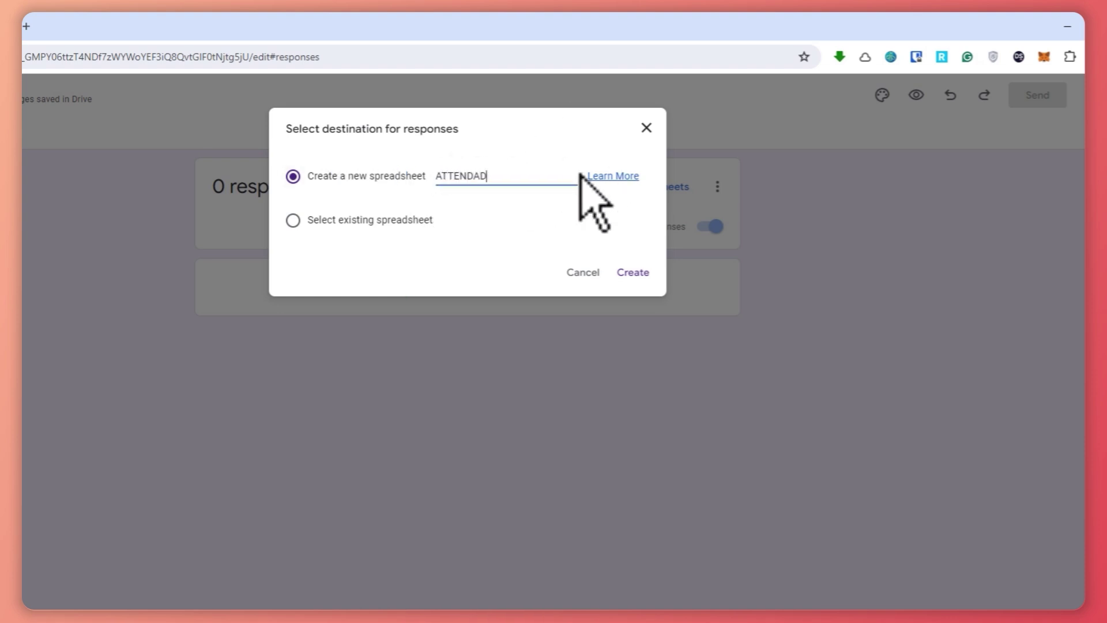
type("ATTENDANCE 2002")
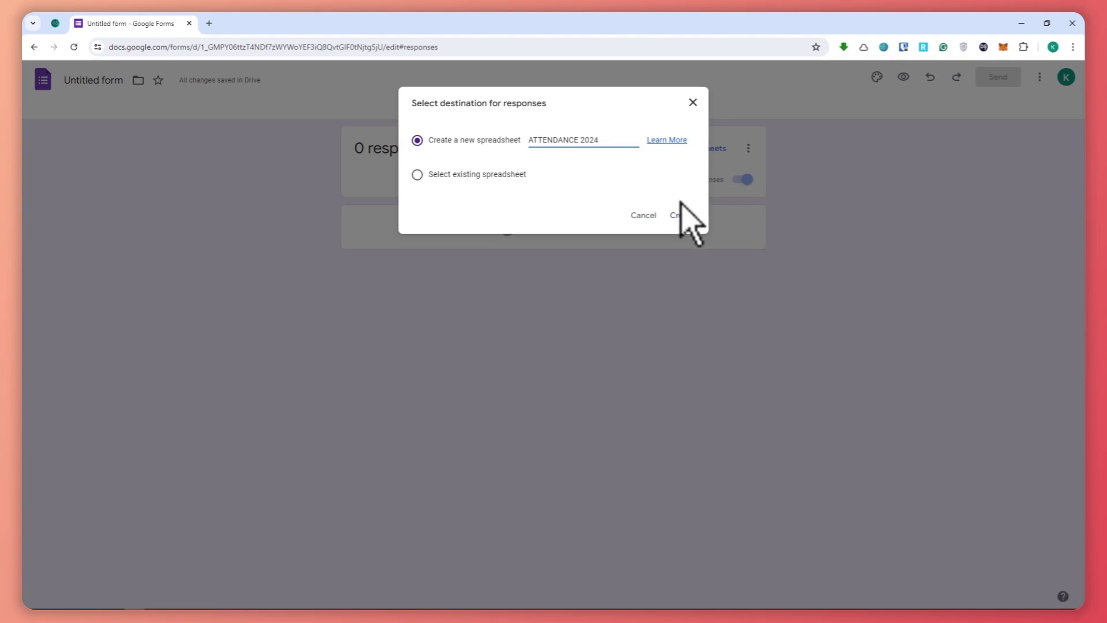
left_click(683, 206)
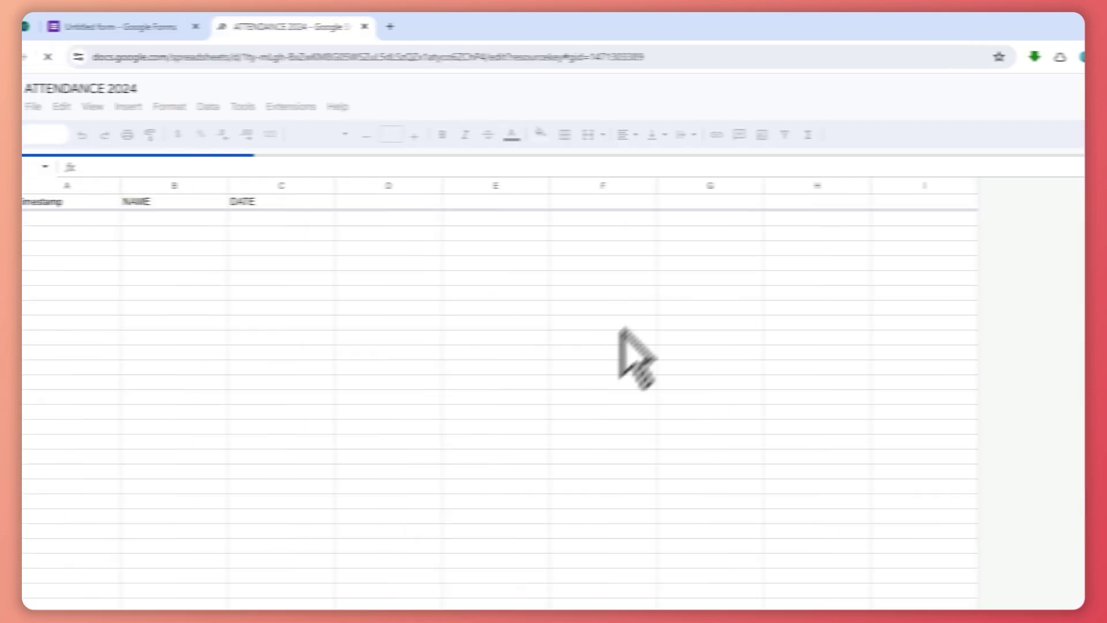
- Check the Timestamp, NAME and DATE headers, then return to the form's responses
left_click(173, 217)
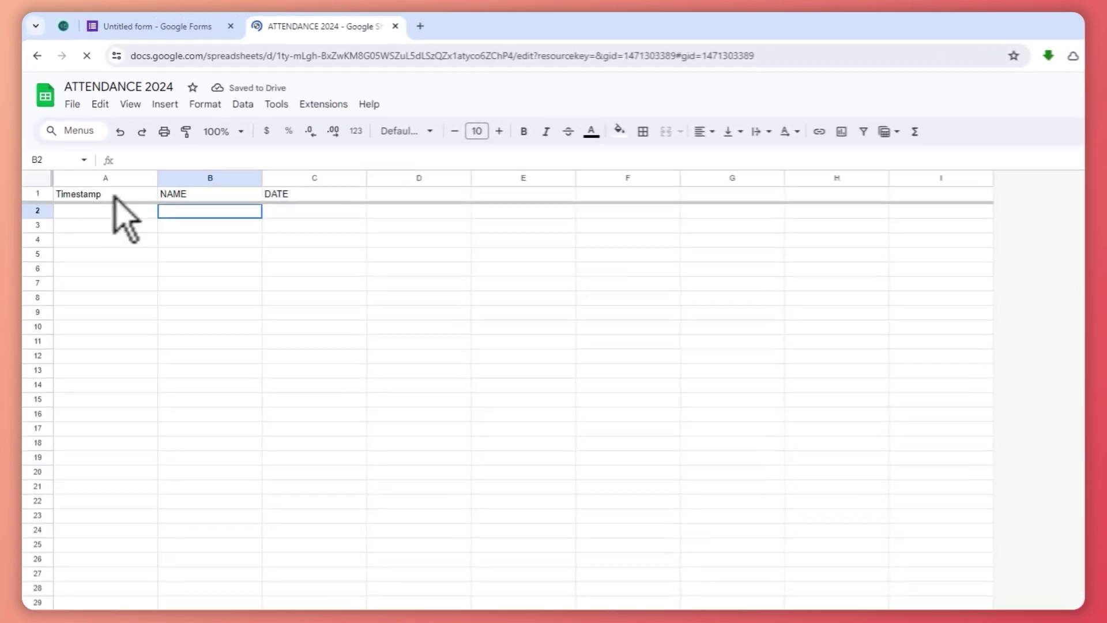
left_click(115, 195)
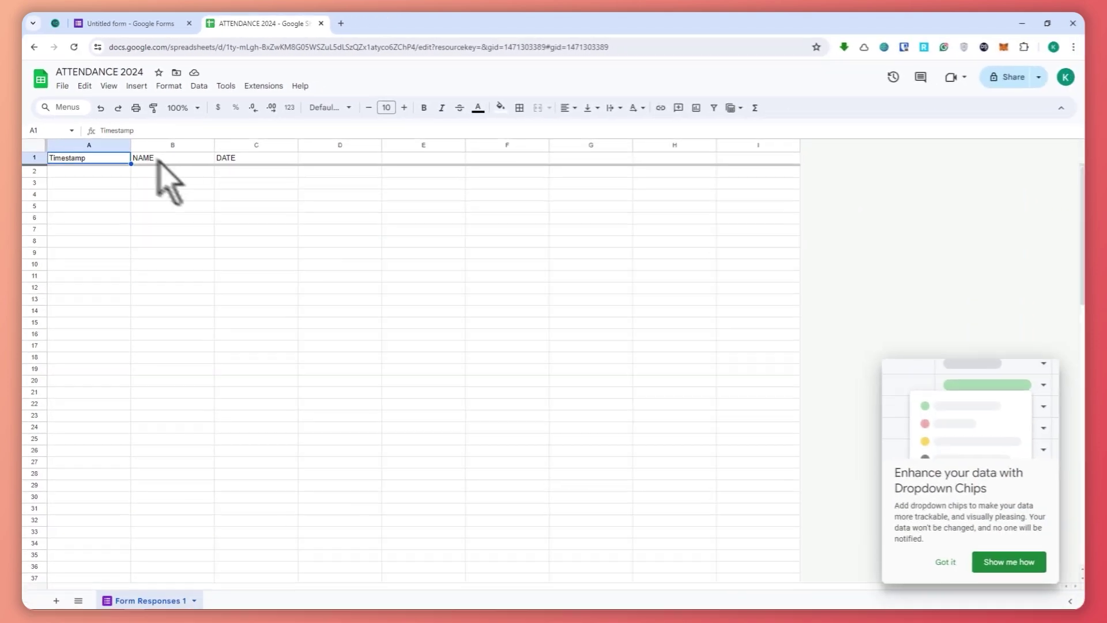
left_click(194, 198)
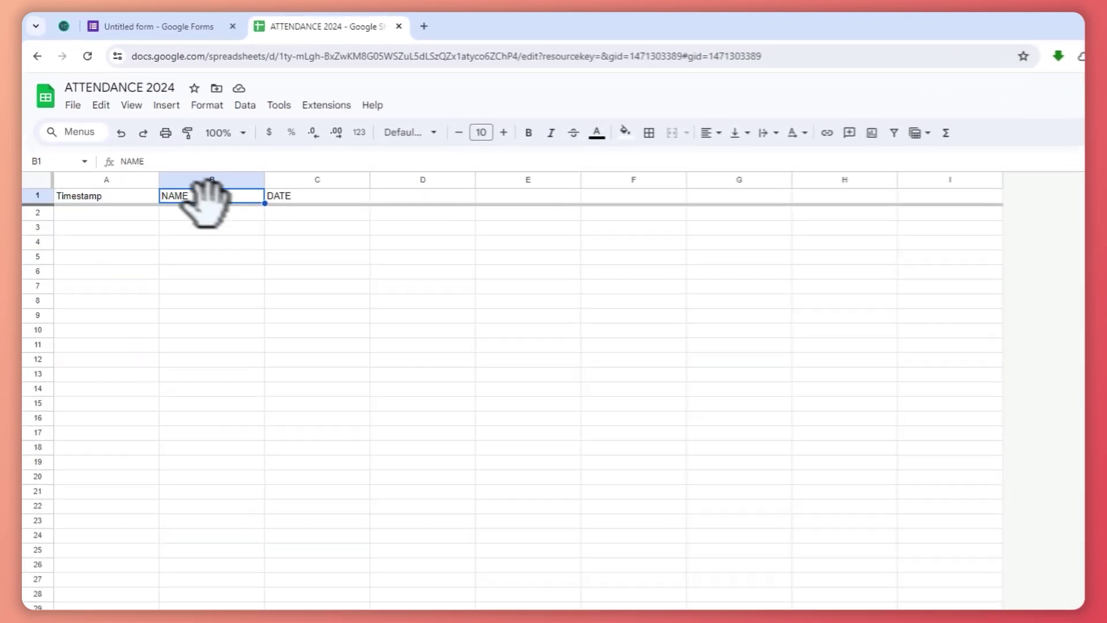
left_click(311, 196)
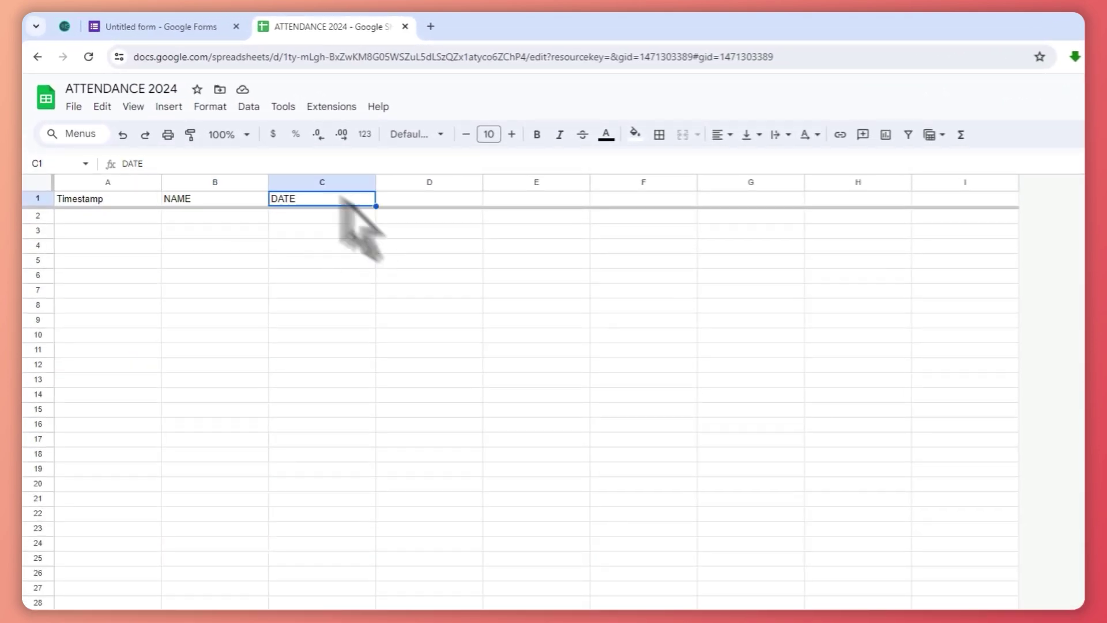
left_click(185, 26)
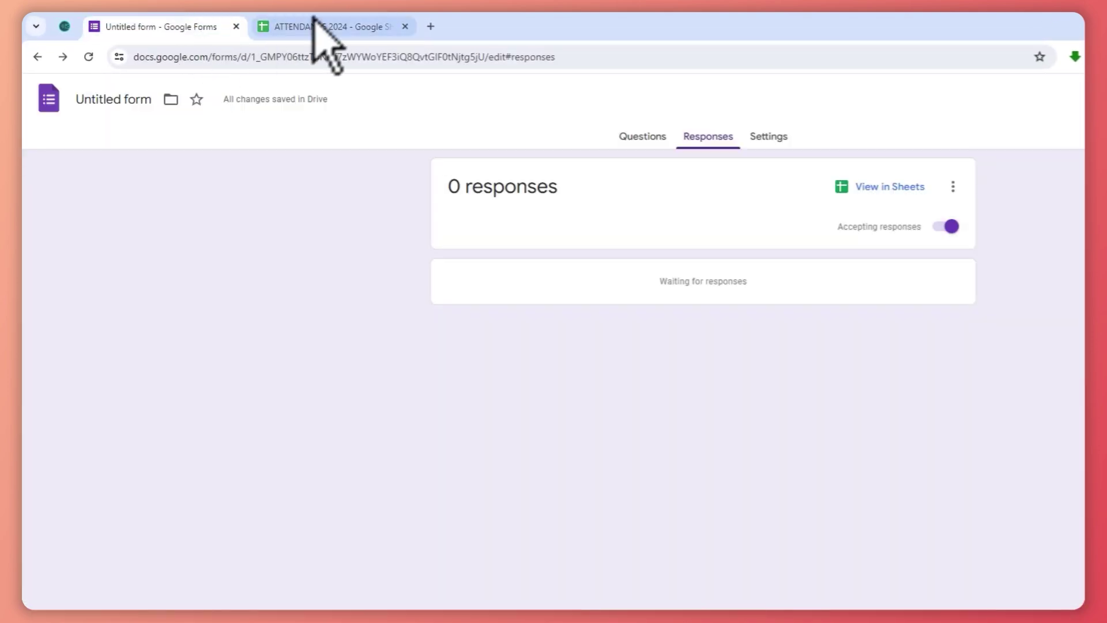
- Open the copied live form link in a new browser tab
left_click(430, 26)
key("ctrl+v")
key("Return")
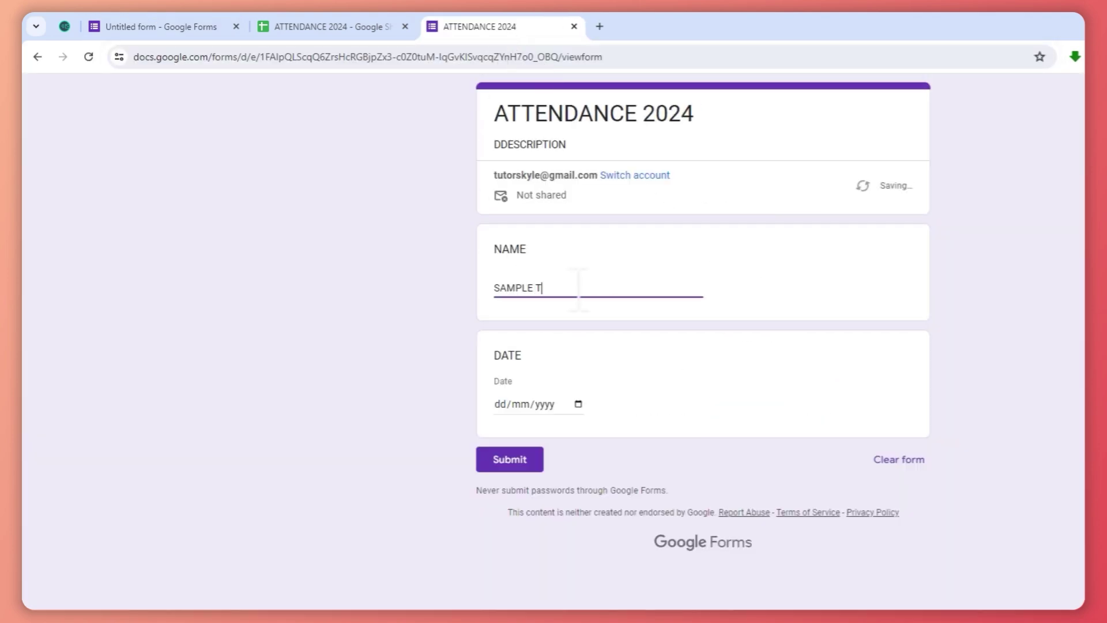
- Submit a test response with NAME SAMPLE TUTORIAL and DATE 29/07/2024
left_click(578, 288)
type("SAMPLE TUTORIAL")
key("Tab")
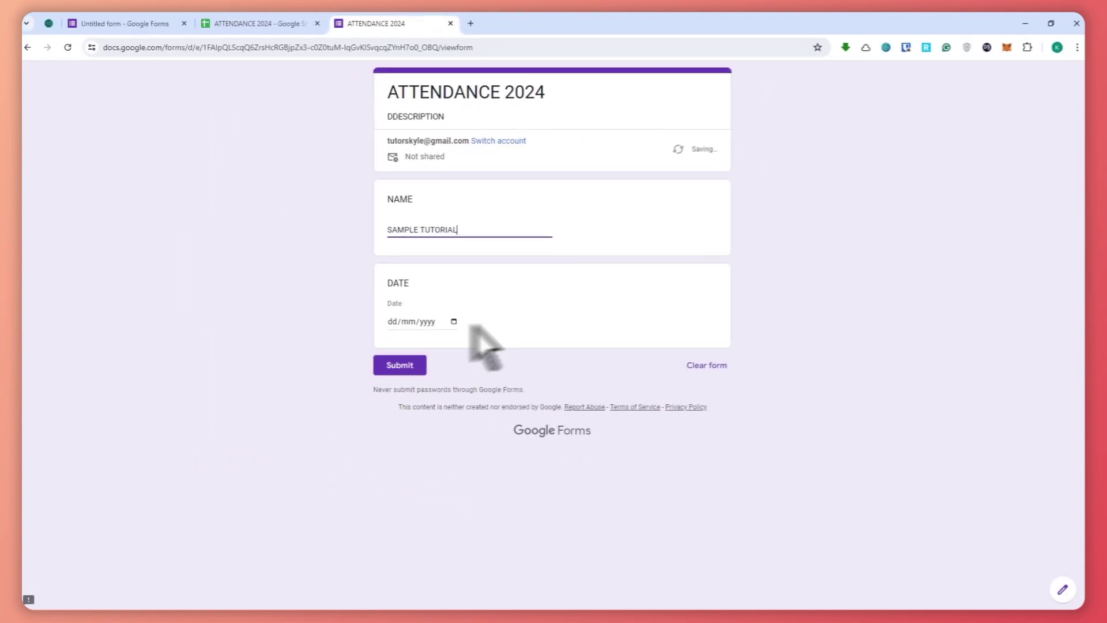
left_click(423, 361)
left_click(382, 501)
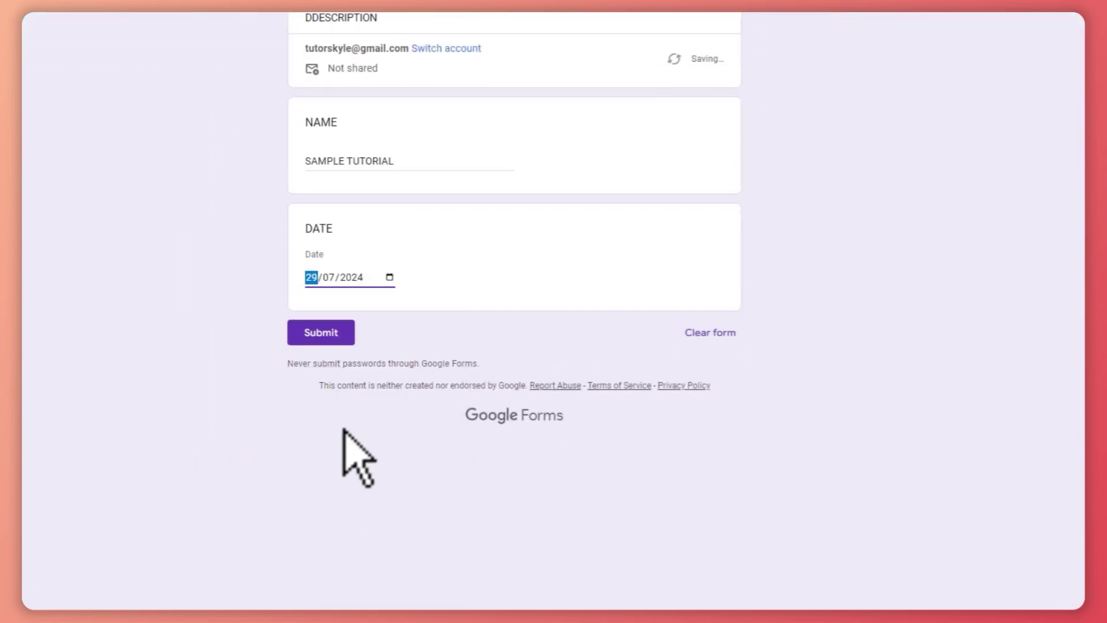
left_click(319, 338)
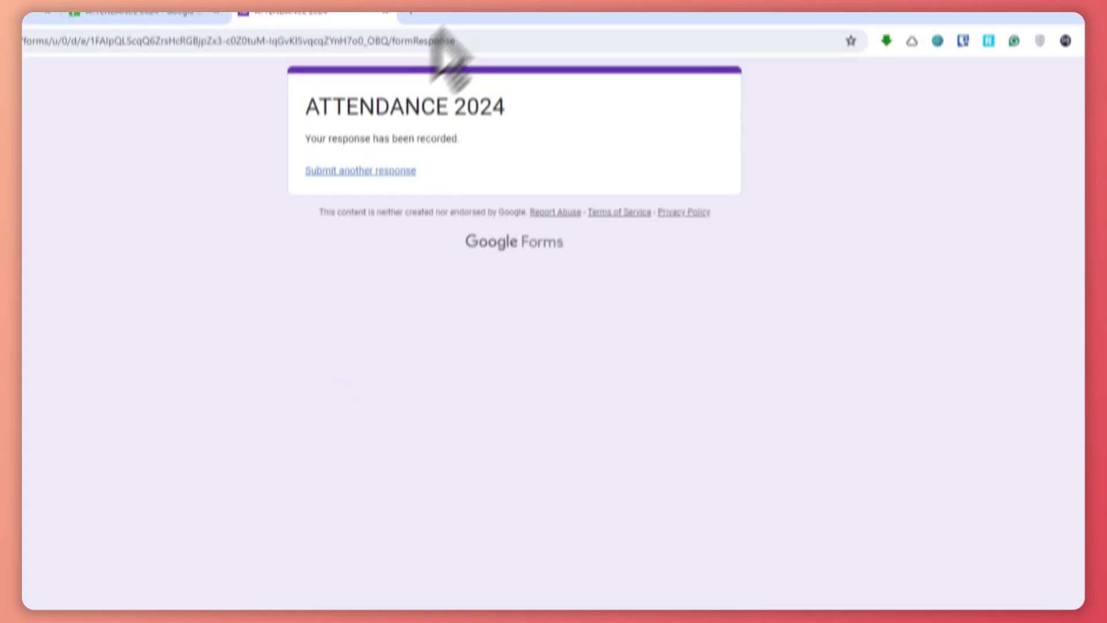
- Verify row 2 holds the timestamp, SAMPLE TUTORIAL and 7/29/2024, then return to the form summary
left_click(190, 27)
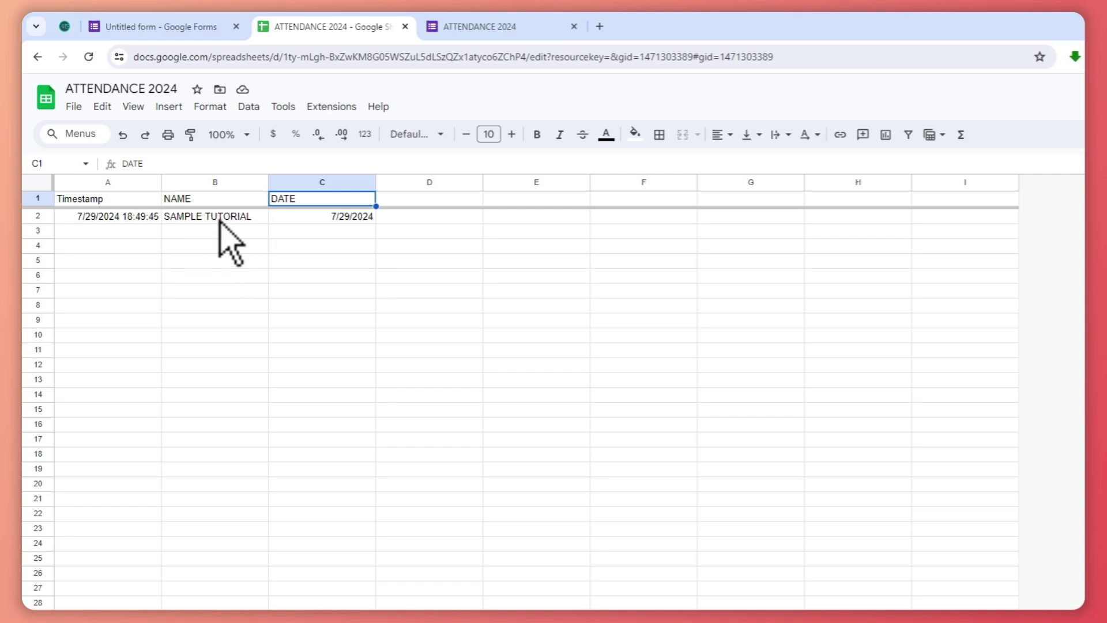
left_click(219, 218)
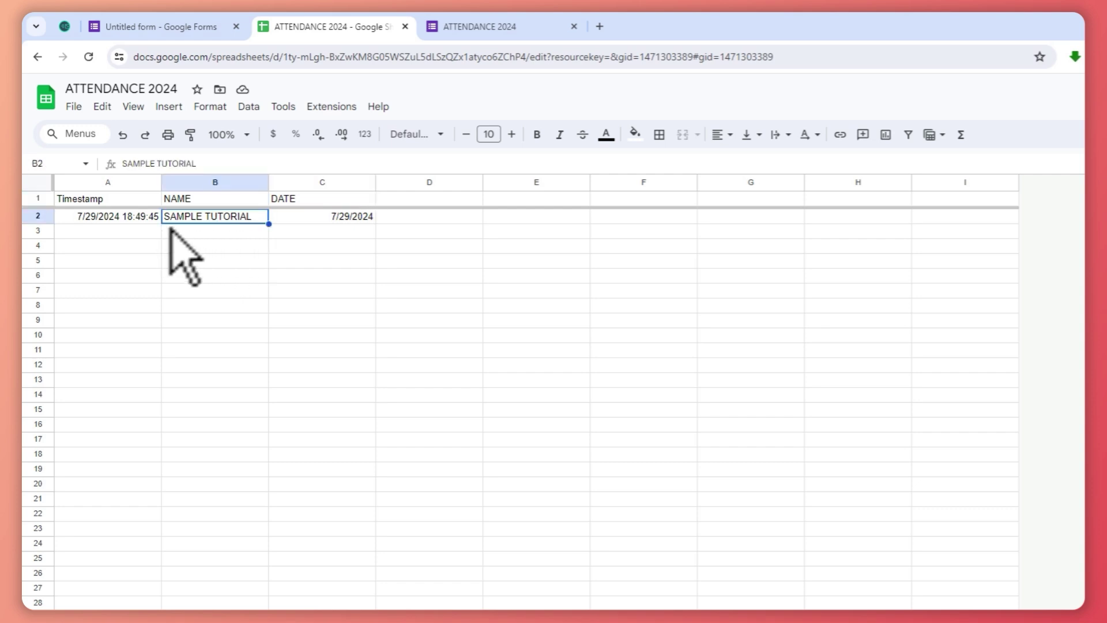
left_click(277, 232)
left_click(212, 216)
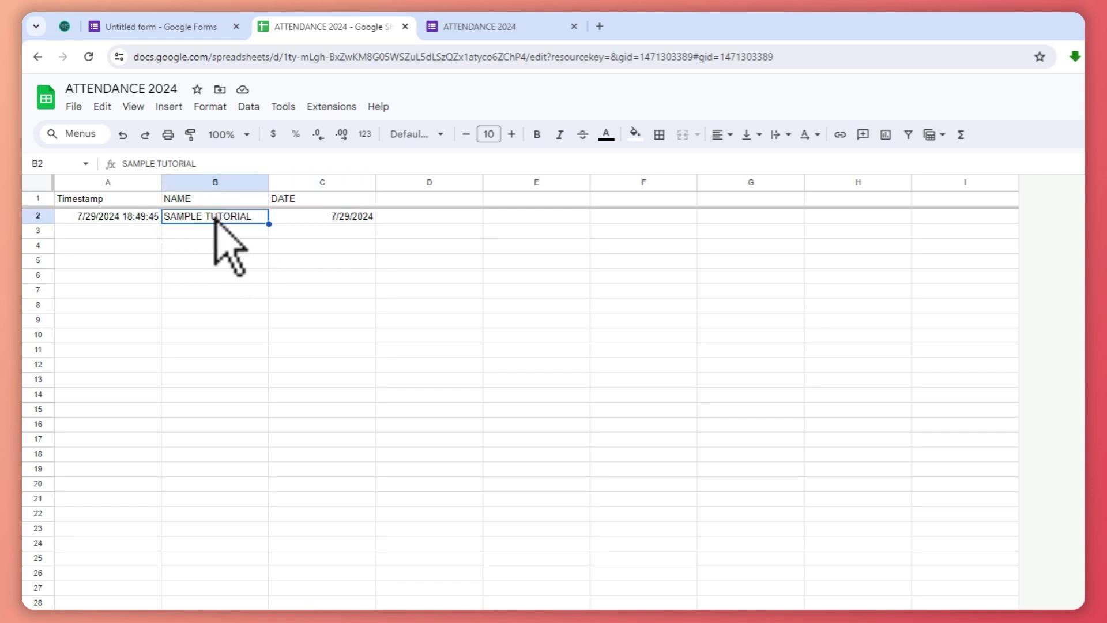
left_click(311, 217)
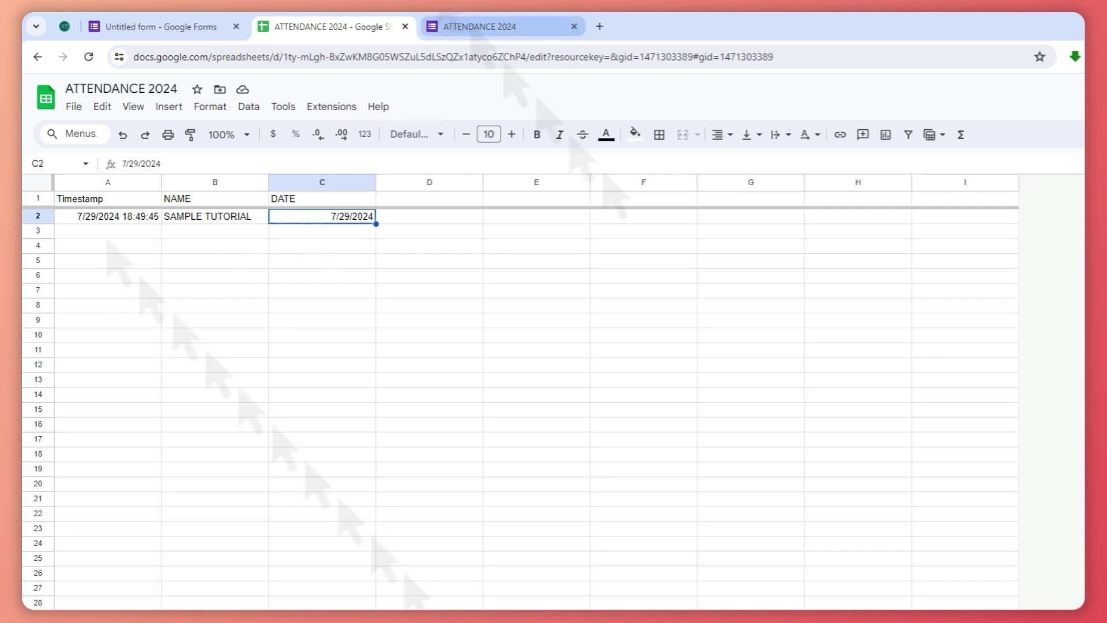
left_click(536, 27)
left_click(338, 26)
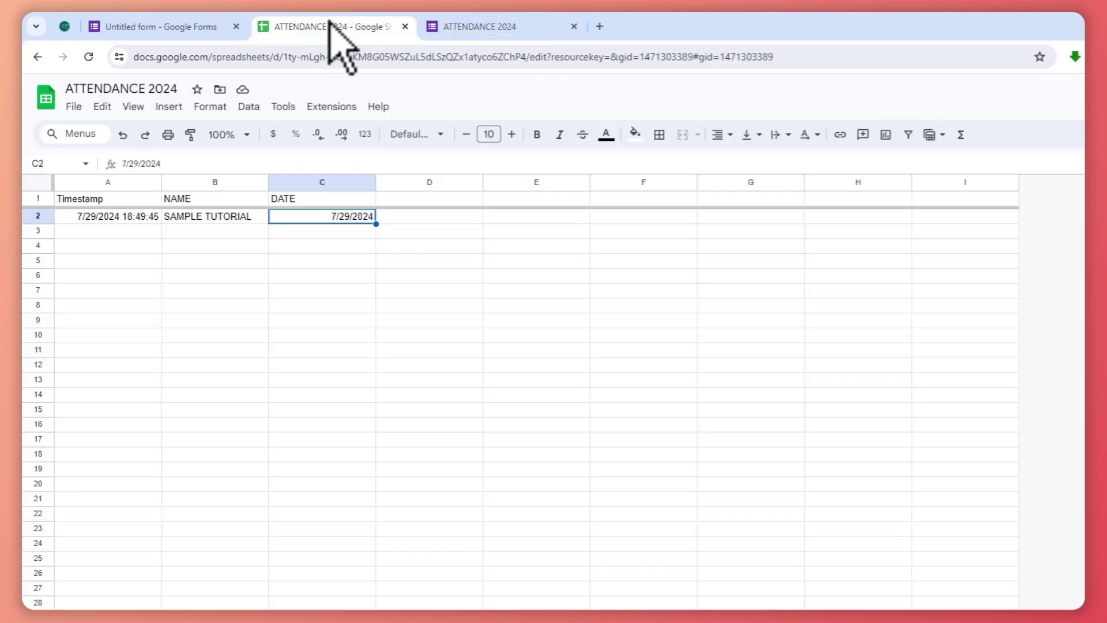
left_click(136, 219)
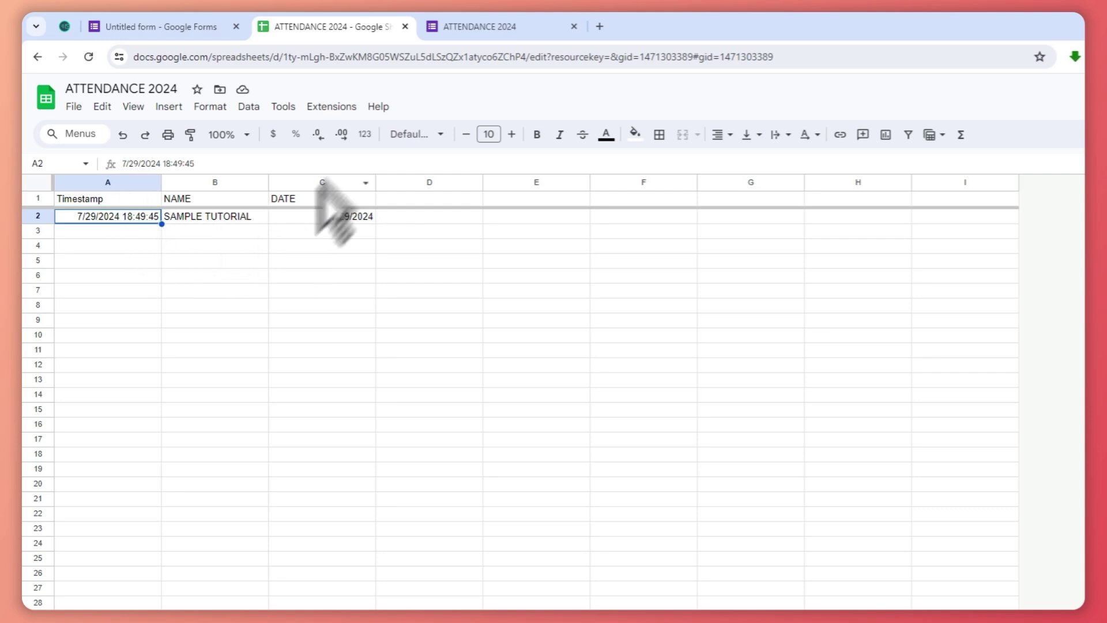
left_click(182, 25)
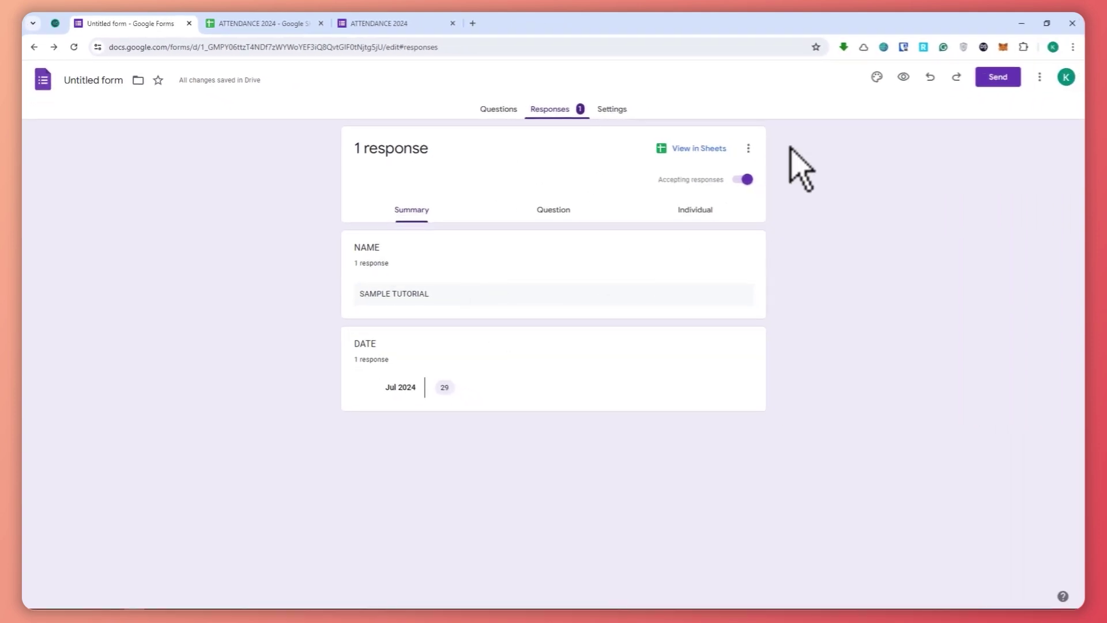
- Open the responses in Sheets, close the duplicate tab, and check the response options menu
left_click(732, 149)
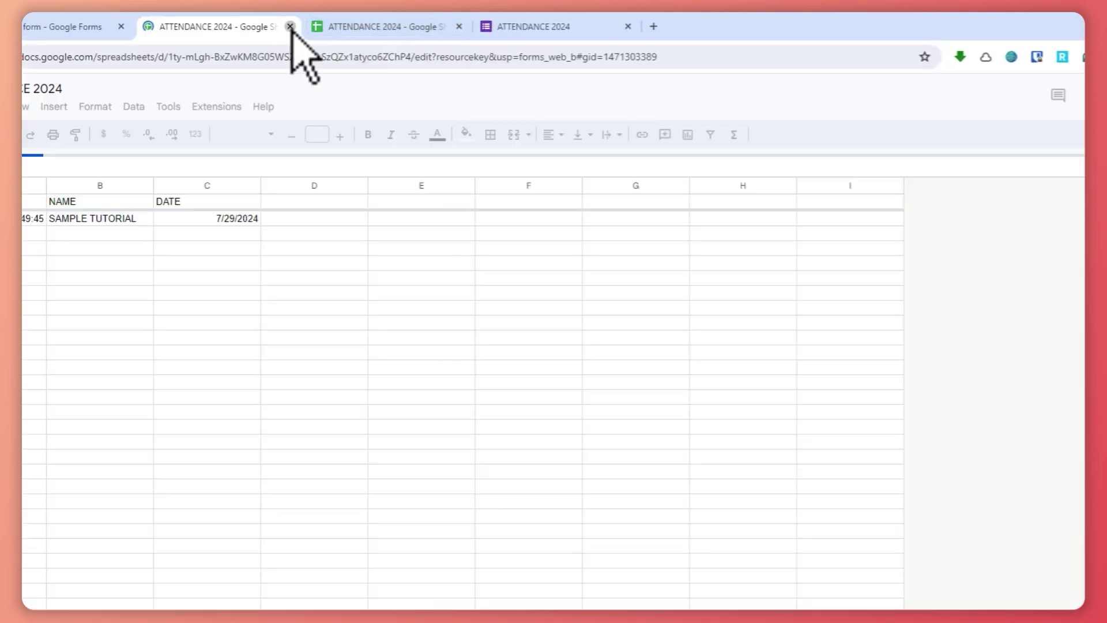
left_click(286, 25)
left_click(838, 187)
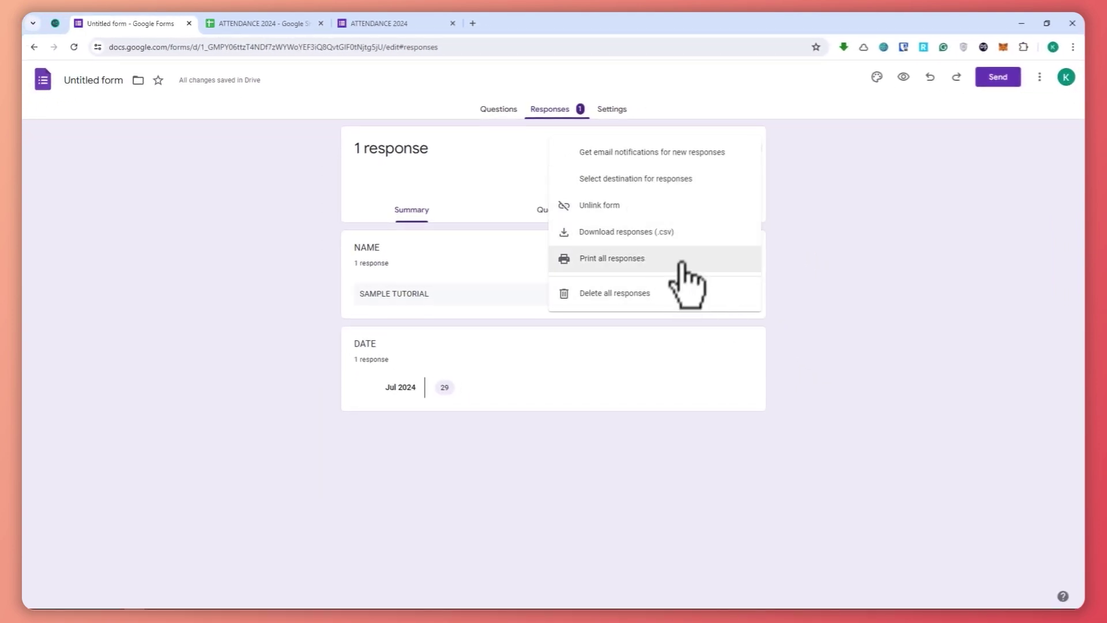
left_click(409, 205)
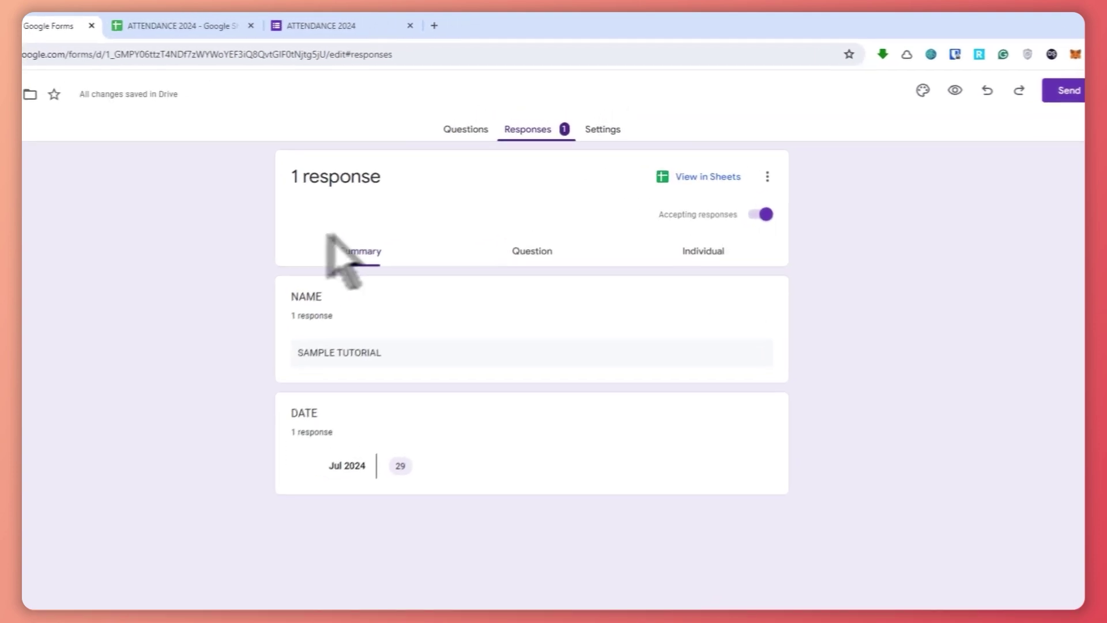
- Review the Individual and Question views and Settings, then return to the spreadsheet
left_click(707, 209)
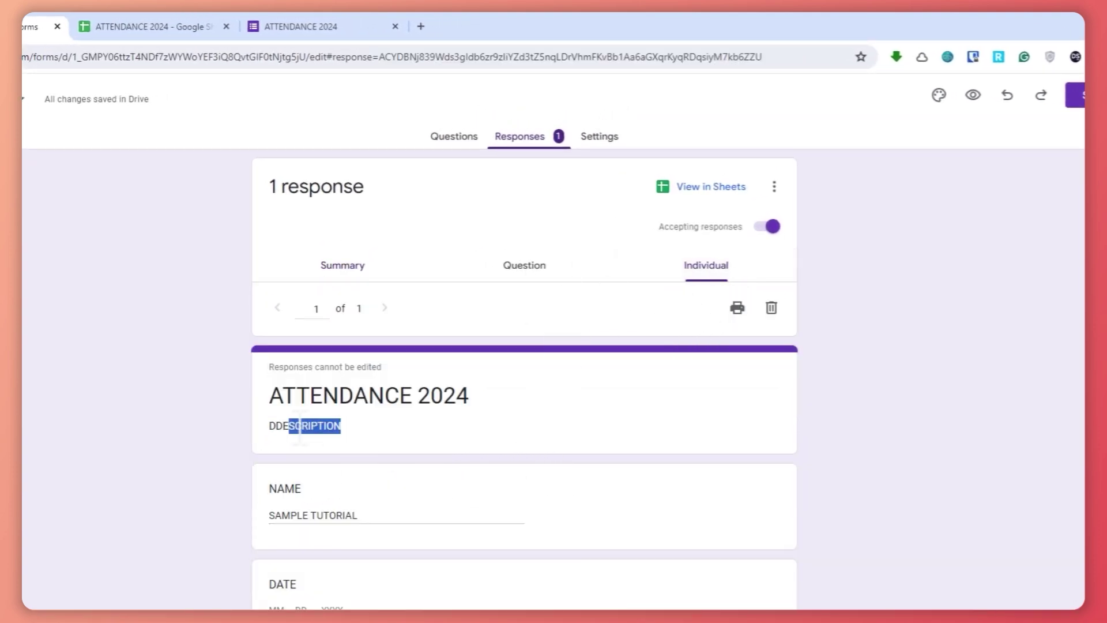
left_click(531, 260)
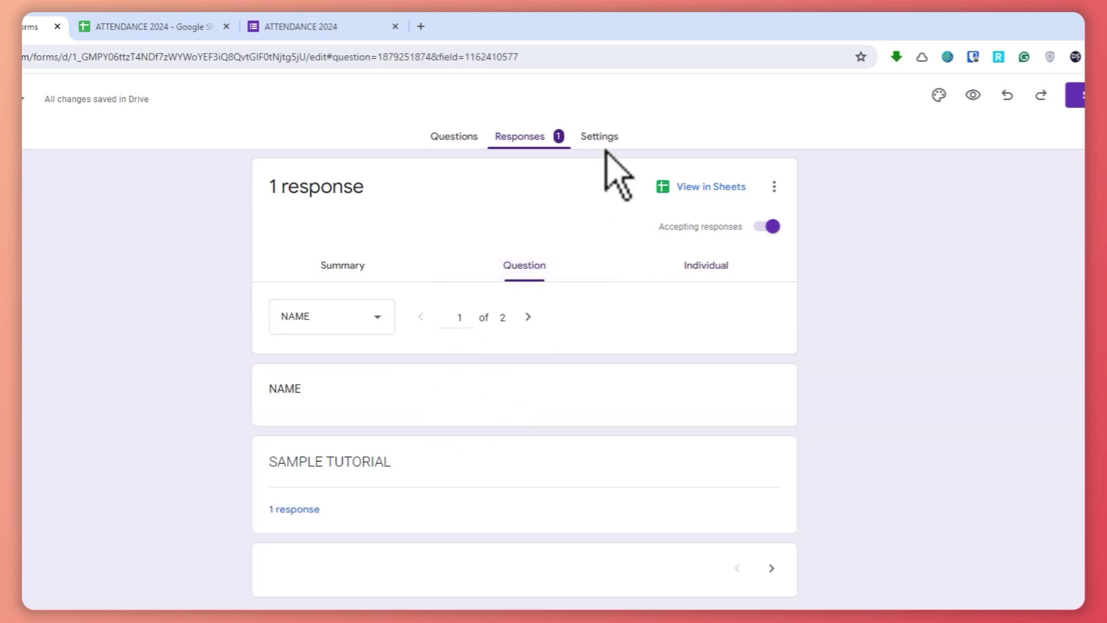
left_click(594, 136)
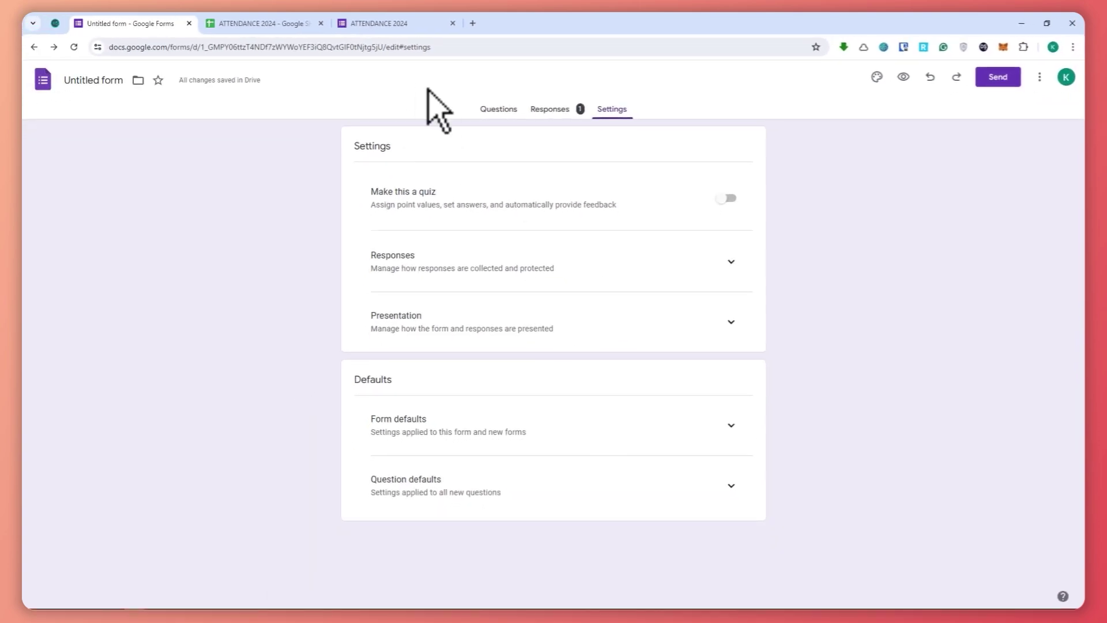
left_click(277, 27)
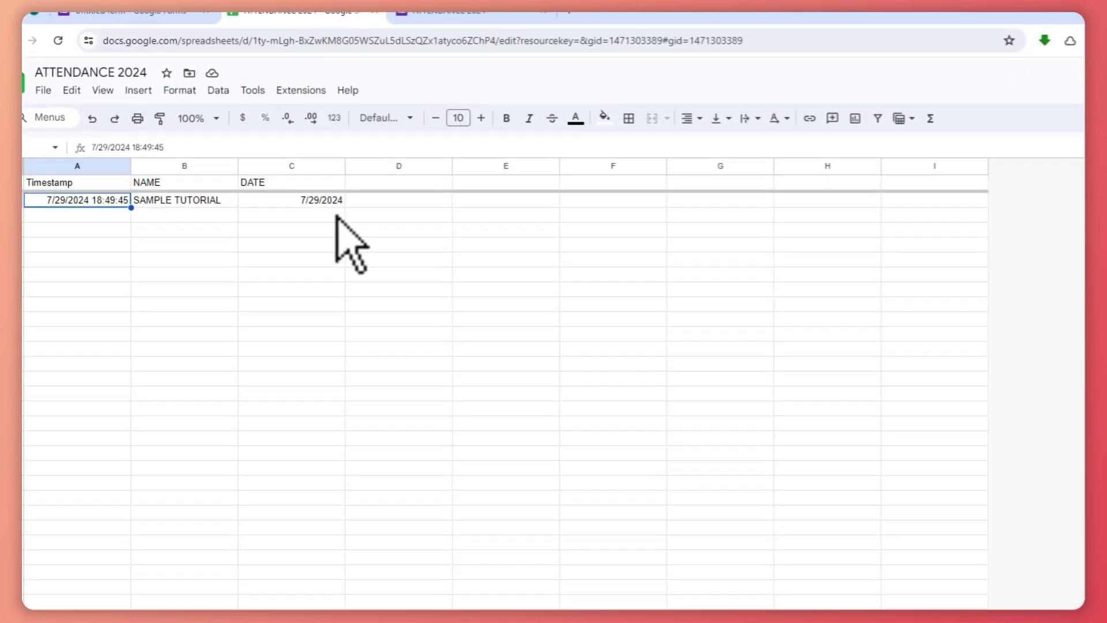